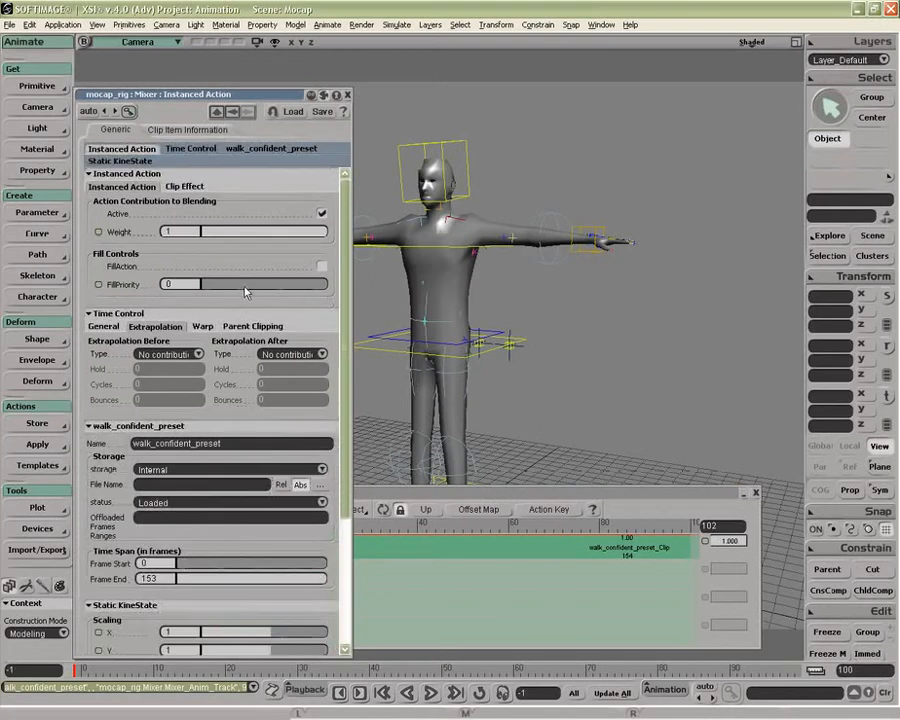
# Review the Instanced Action properties, close them, and open the time properties of the walk_confident_preset clip.
pyautogui.moveTo(343, 334); pyautogui.dragTo(344, 462)
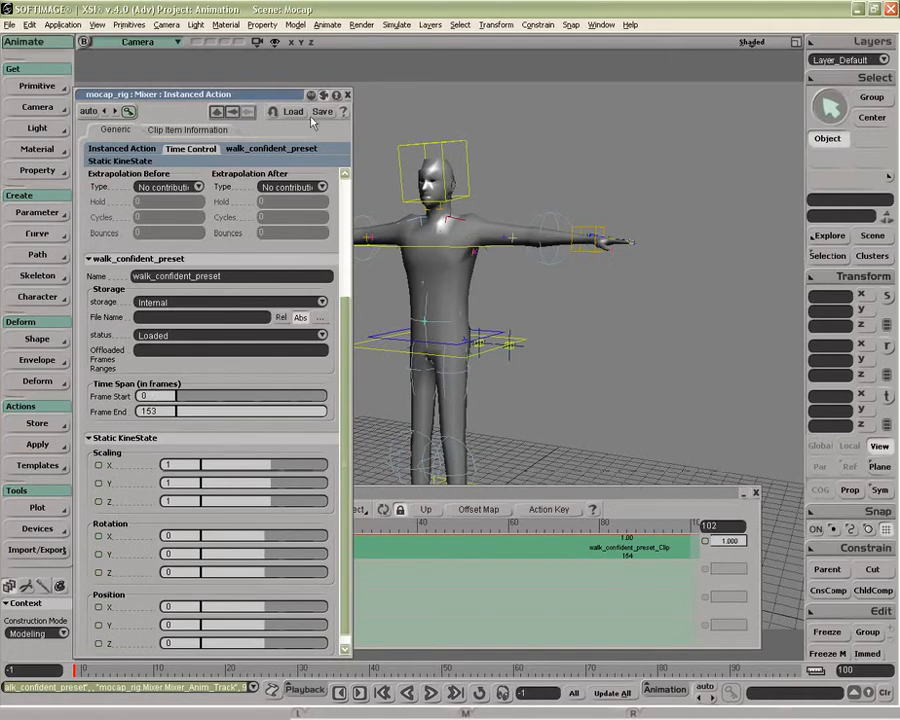
pyautogui.click(348, 95)
pyautogui.rightClick(386, 548)
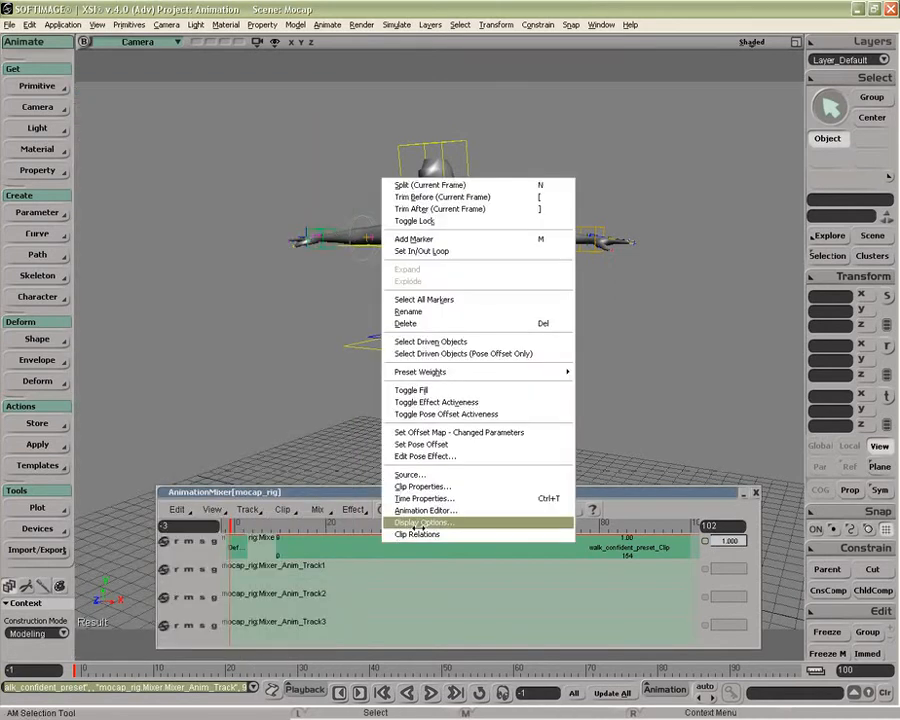
pyautogui.click(424, 498)
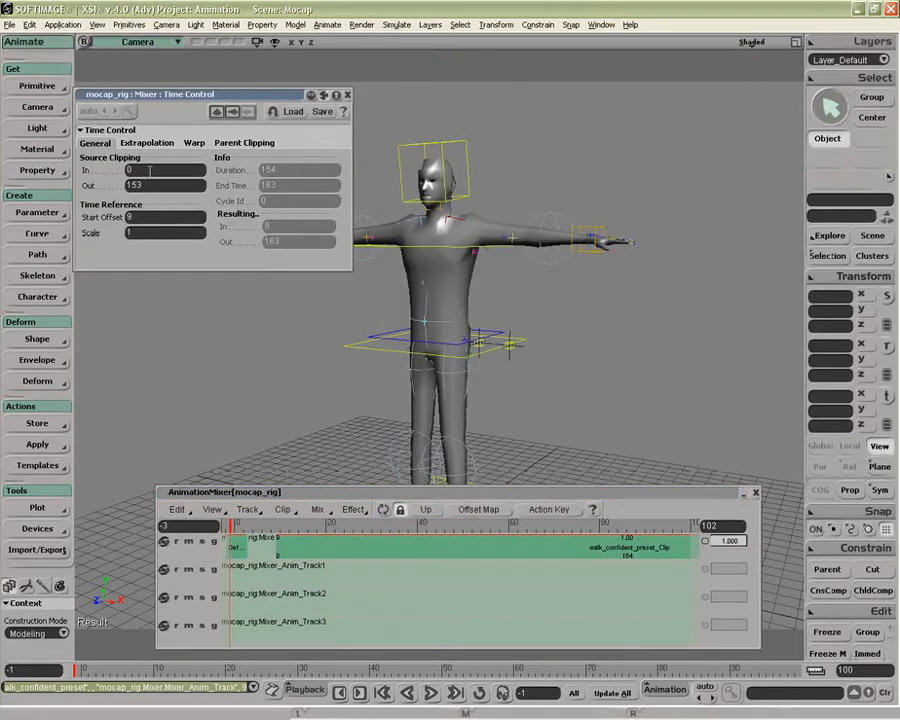
# Set the walk clip's source clipping to In 10 and Out 100, and its time scale to 2.
pyautogui.click(150, 170)
pyautogui.write('10')
pyautogui.press('Return')
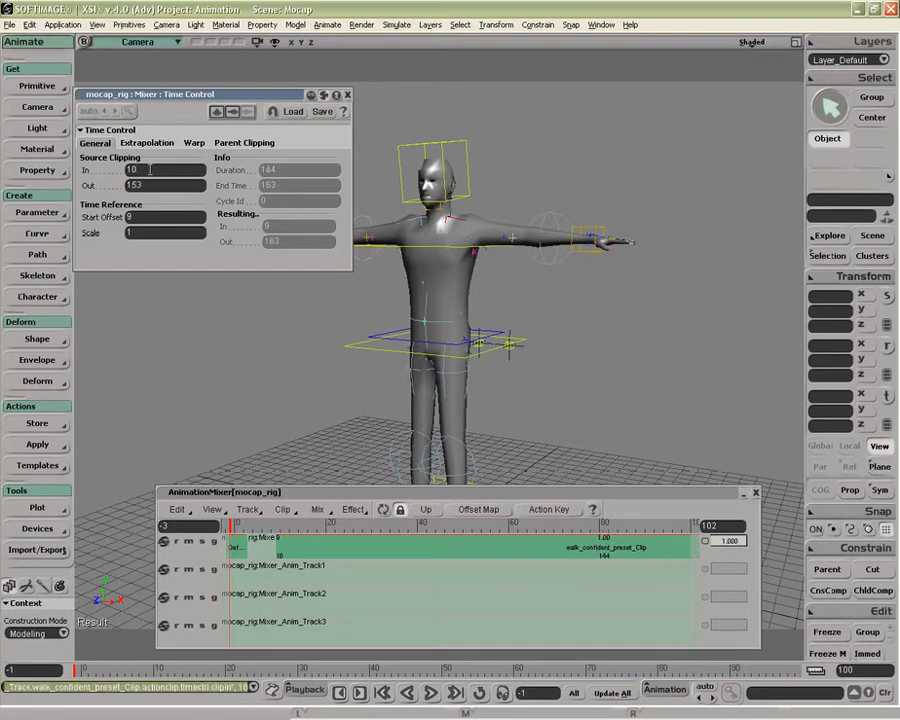
pyautogui.press('k')
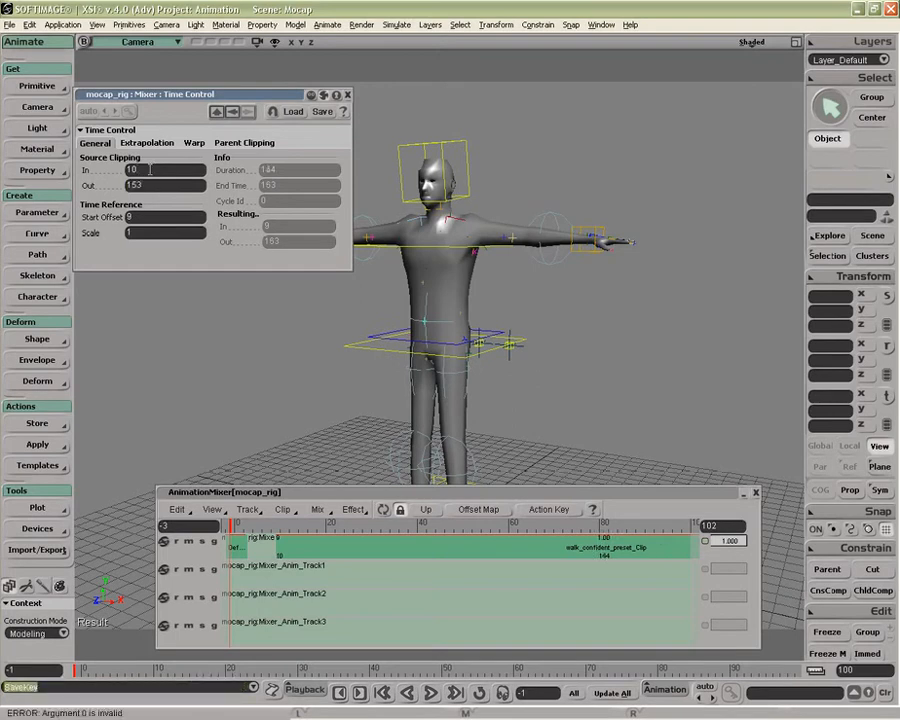
pyautogui.click(147, 185)
pyautogui.write('100')
pyautogui.press('Return')
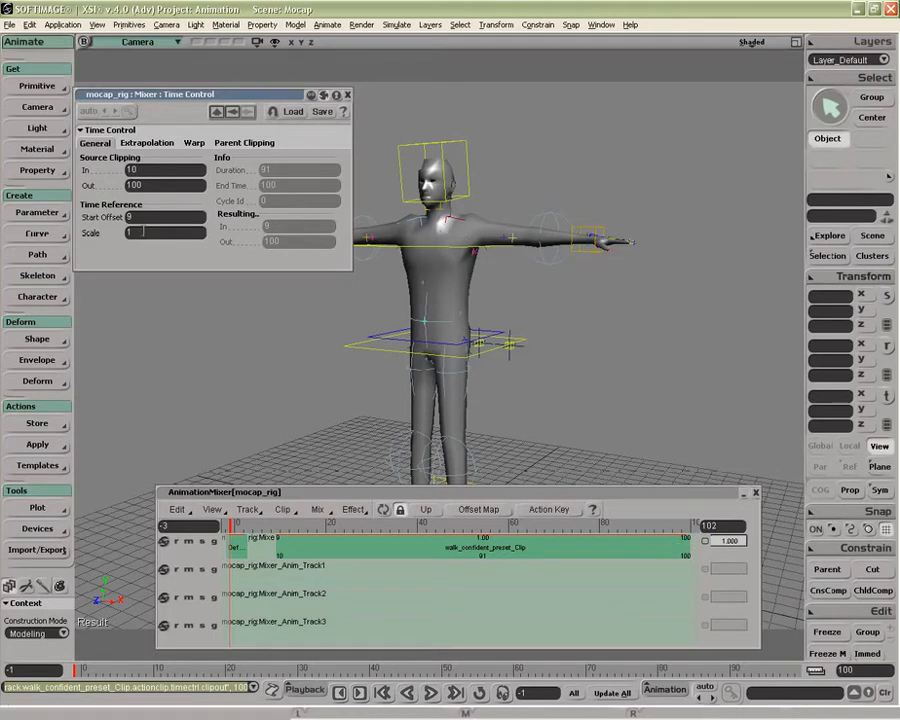
pyautogui.press('Return')
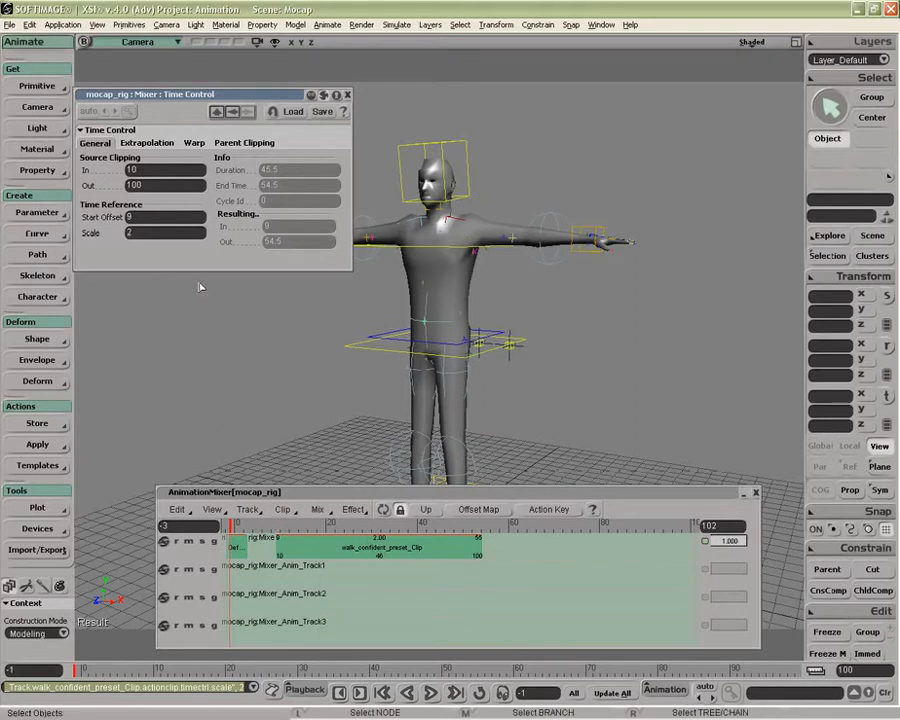
# Extend the walk clip with Cycle extrapolation after its end and set it to 0.5 cycles.
pyautogui.click(148, 143)
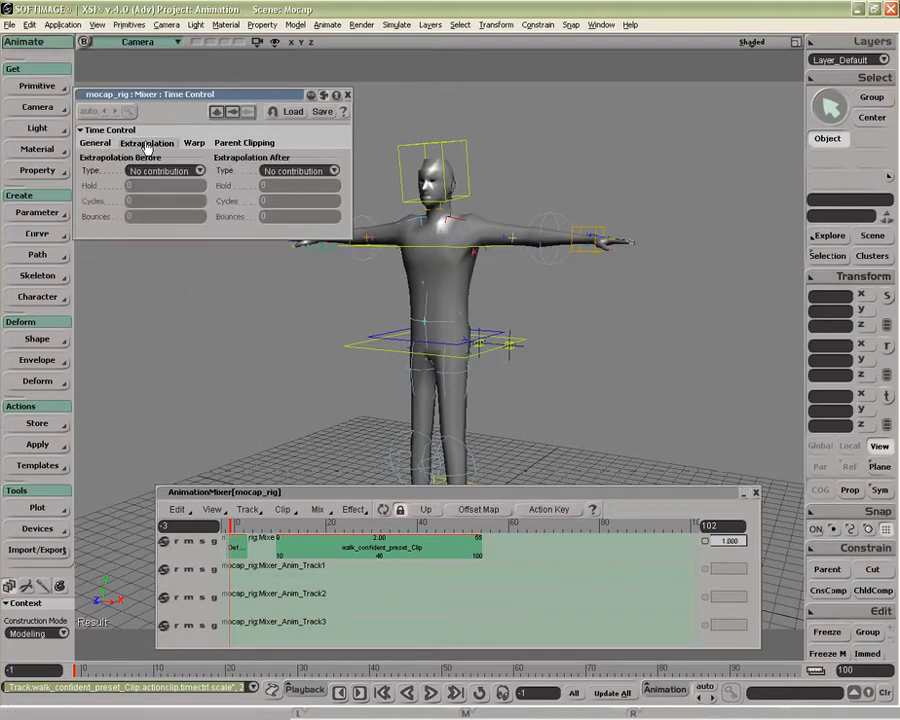
pyautogui.moveTo(480, 556); pyautogui.dragTo(651, 564)
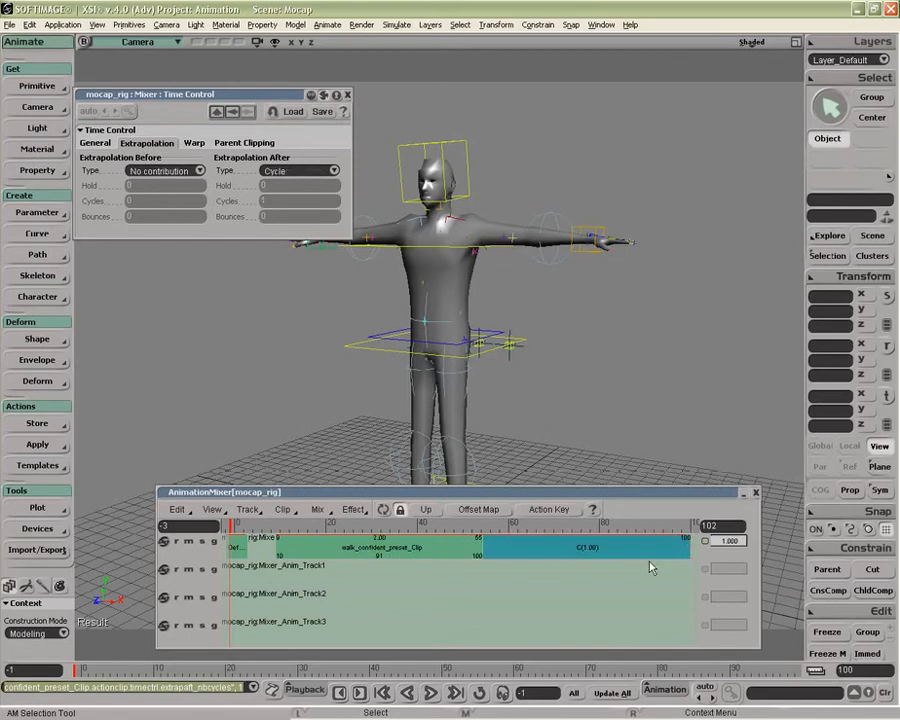
pyautogui.doubleClick(282, 201)
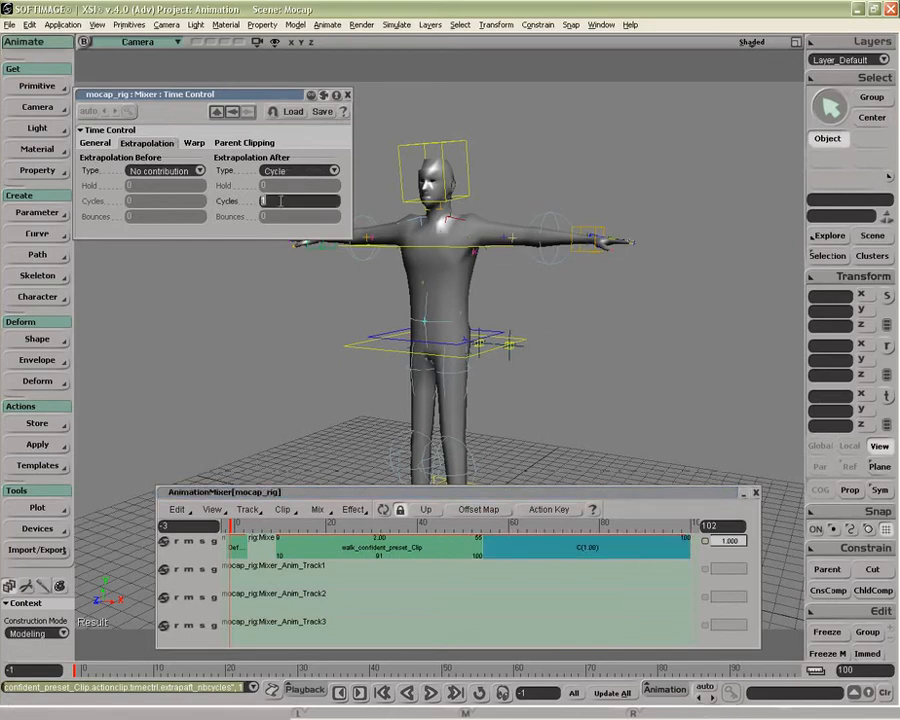
pyautogui.write('.5')
pyautogui.press('Return')
pyautogui.doubleClick(280, 201)
pyautogui.write('.5')
pyautogui.press('Return')
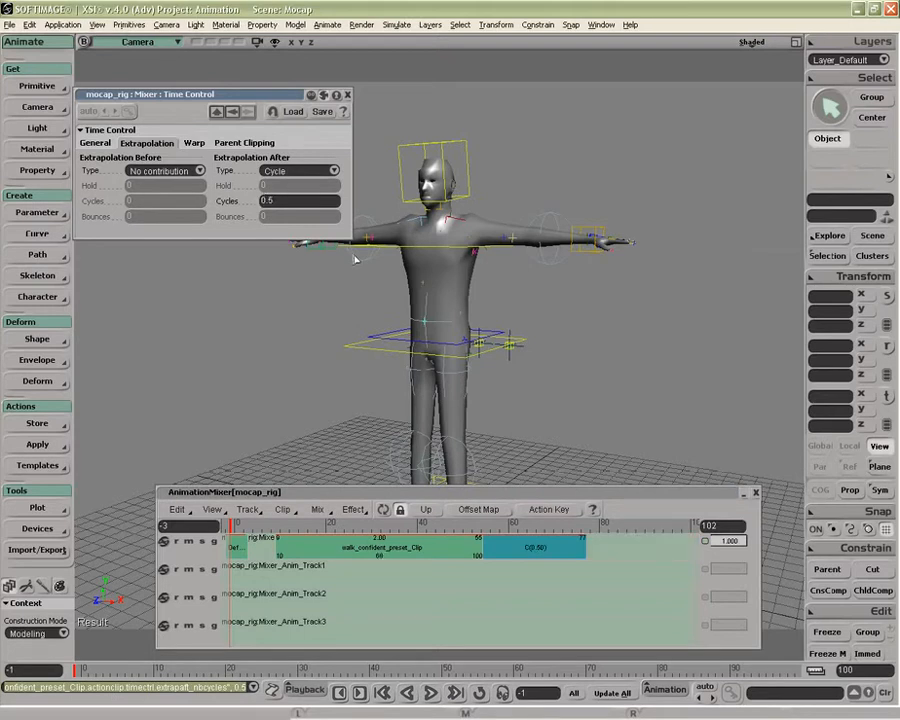
# Switch the extrapolation after the walk clip to Bounce with 1 bounce and scrub to frame 70 to check it.
pyautogui.moveTo(585, 556); pyautogui.dragTo(497, 538)
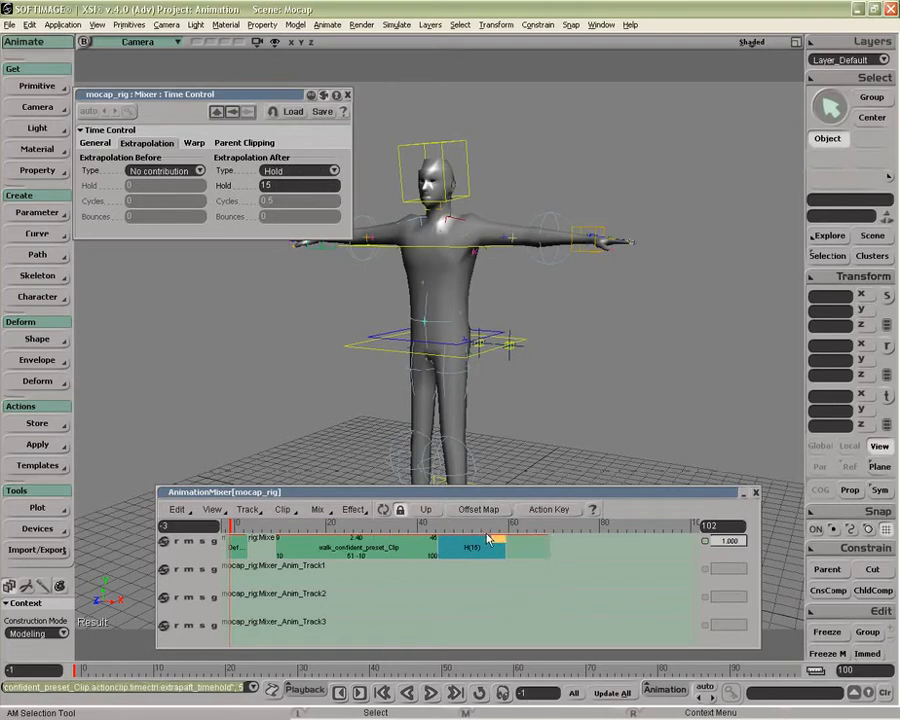
pyautogui.click(316, 171)
pyautogui.click(300, 186)
pyautogui.click(280, 216)
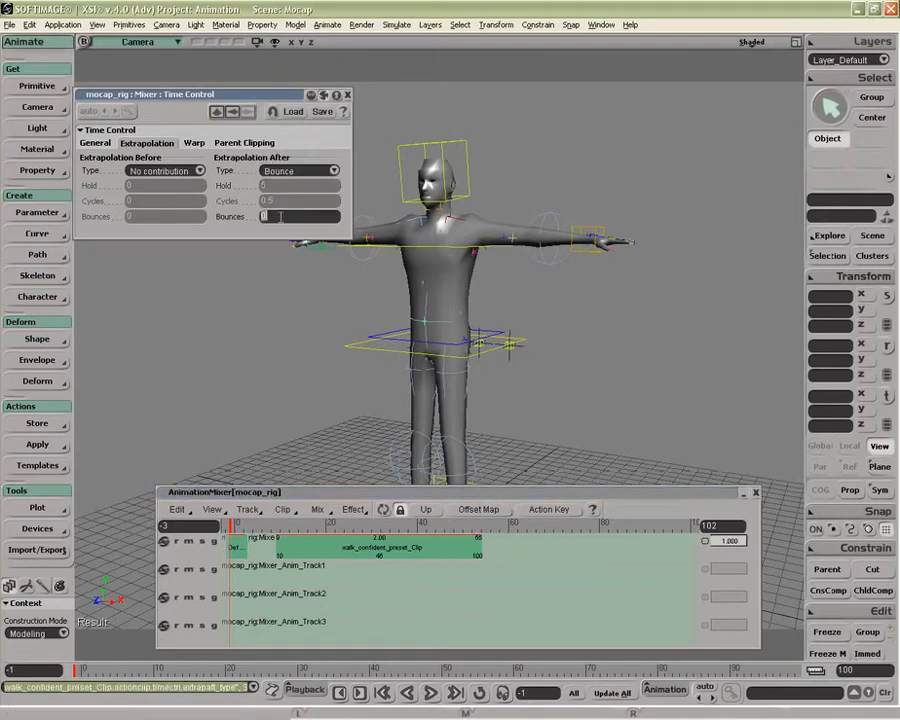
pyautogui.write('1')
pyautogui.press('Return')
pyautogui.click(444, 525)
pyautogui.moveTo(444, 525); pyautogui.dragTo(553, 545)
# Undo the bounce on the walk clip and enable Do Warp in its warp settings.
pyautogui.click(192, 143)
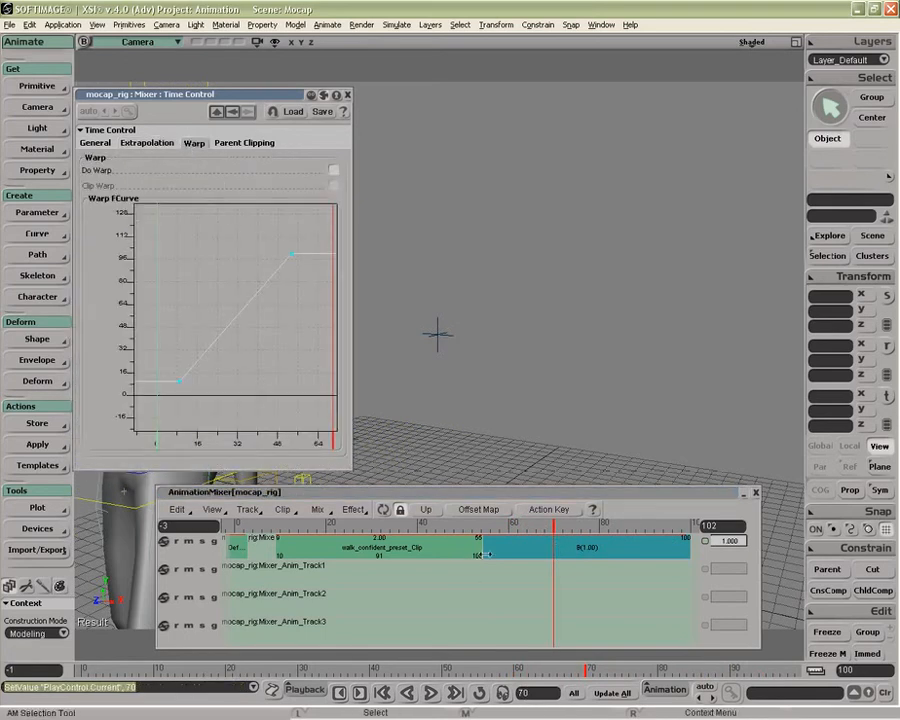
pyautogui.hotkey('ctrl', 'z')
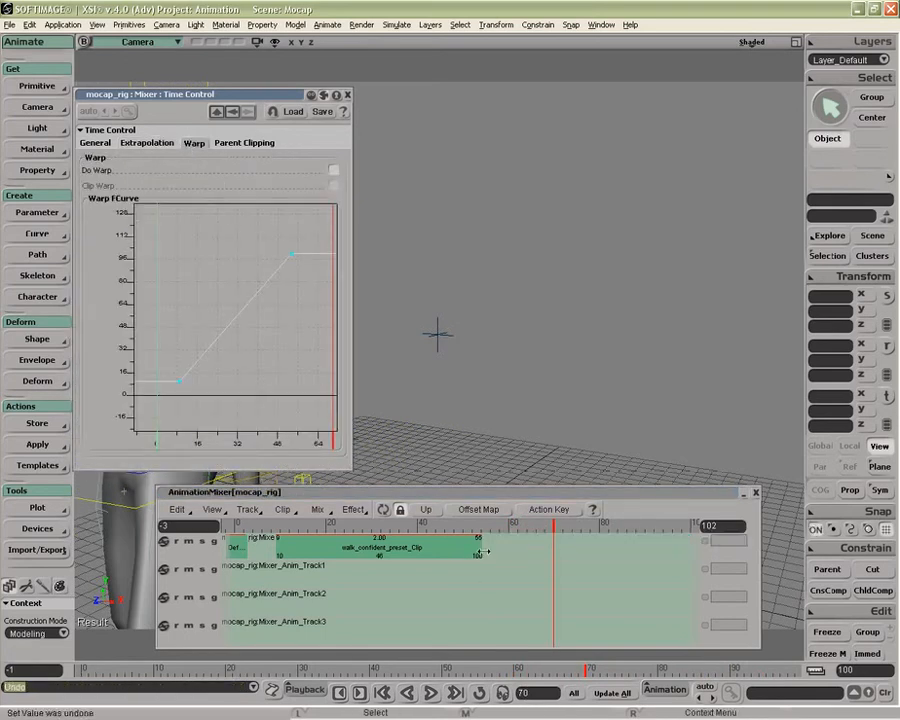
pyautogui.click(414, 538)
pyautogui.click(213, 510)
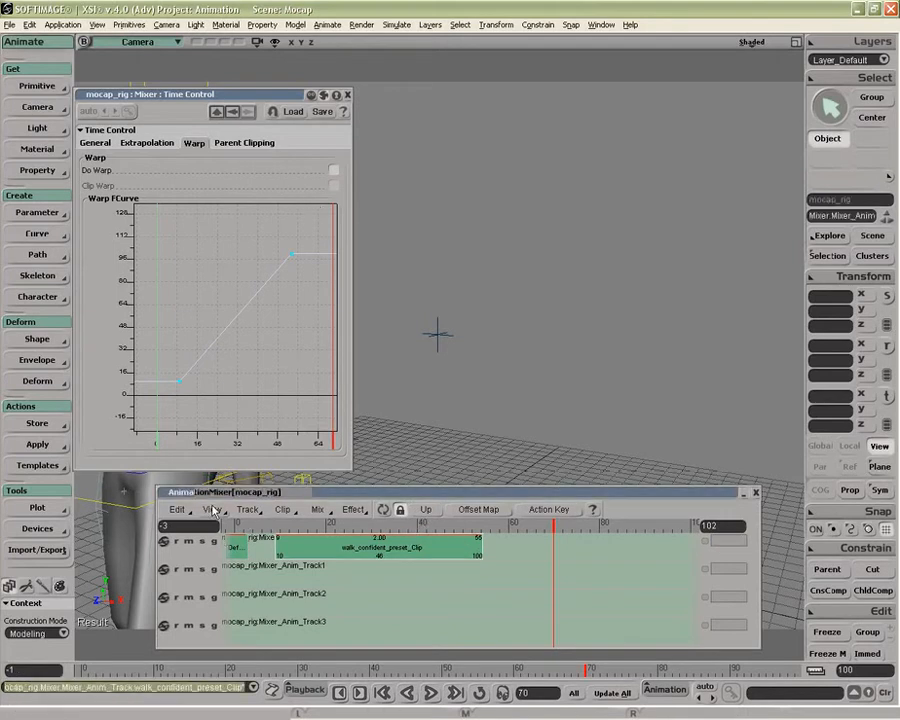
pyautogui.click(213, 510)
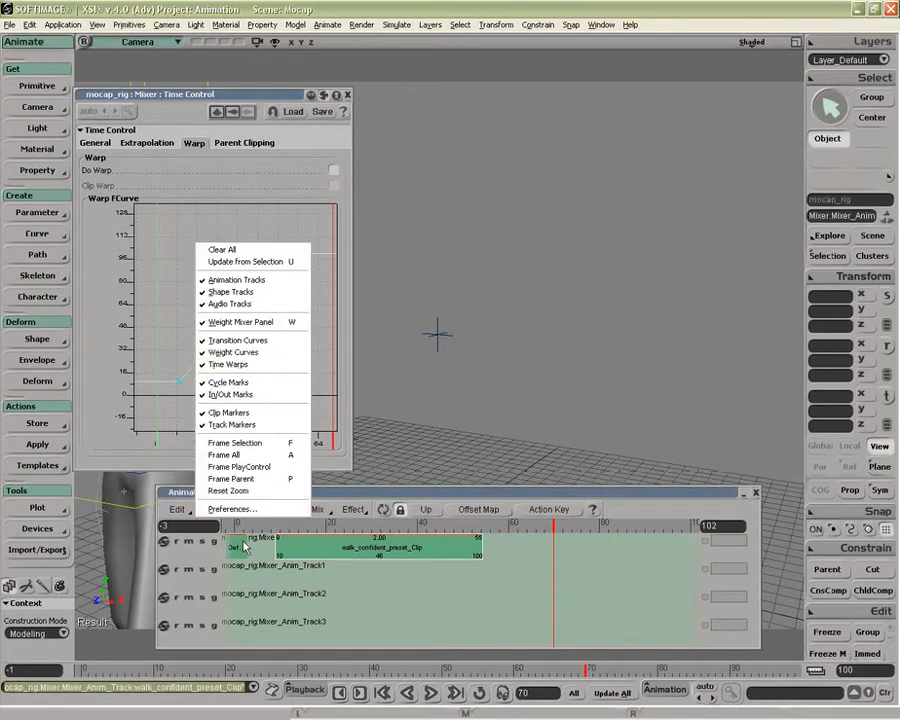
pyautogui.click(357, 522)
pyautogui.moveTo(275, 96); pyautogui.dragTo(674, 94)
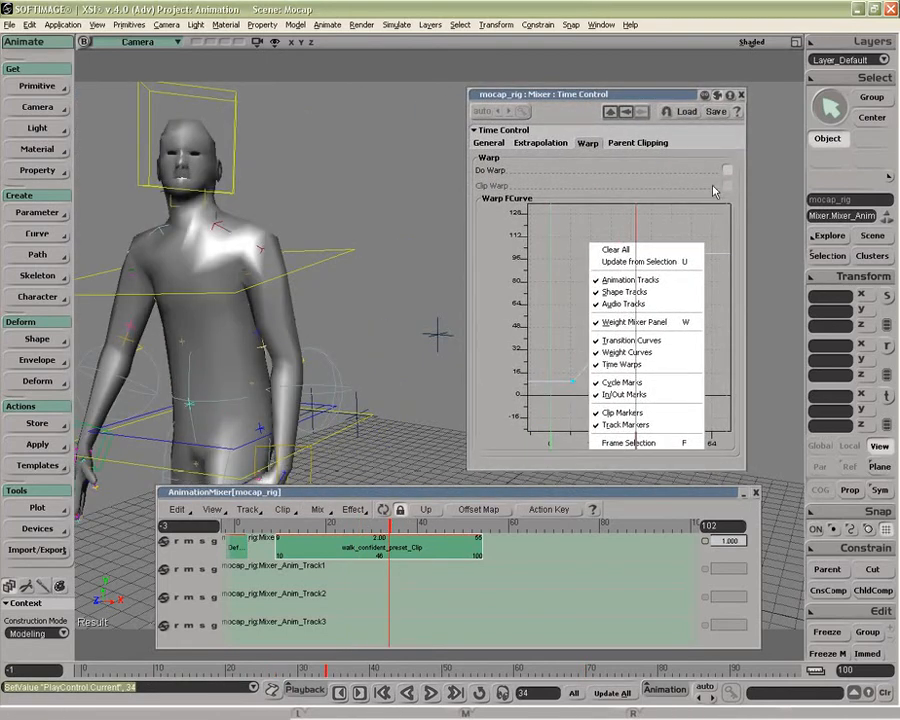
pyautogui.click(727, 170)
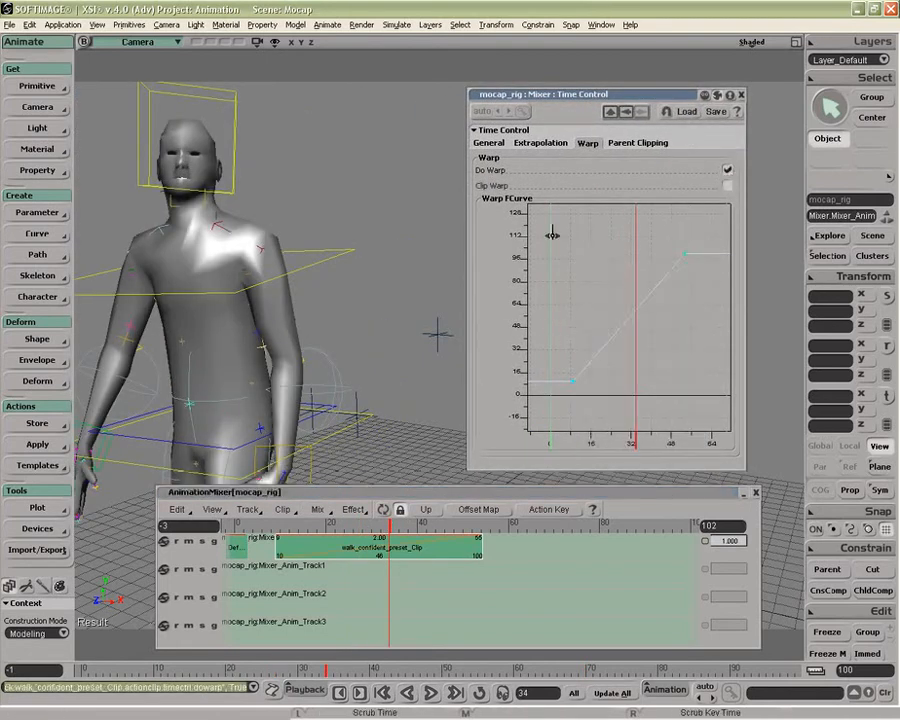
# Insert a key in the middle of the warp curve and move it to frame 20 at a value of about 85.
pyautogui.moveTo(566, 232); pyautogui.dragTo(727, 429)
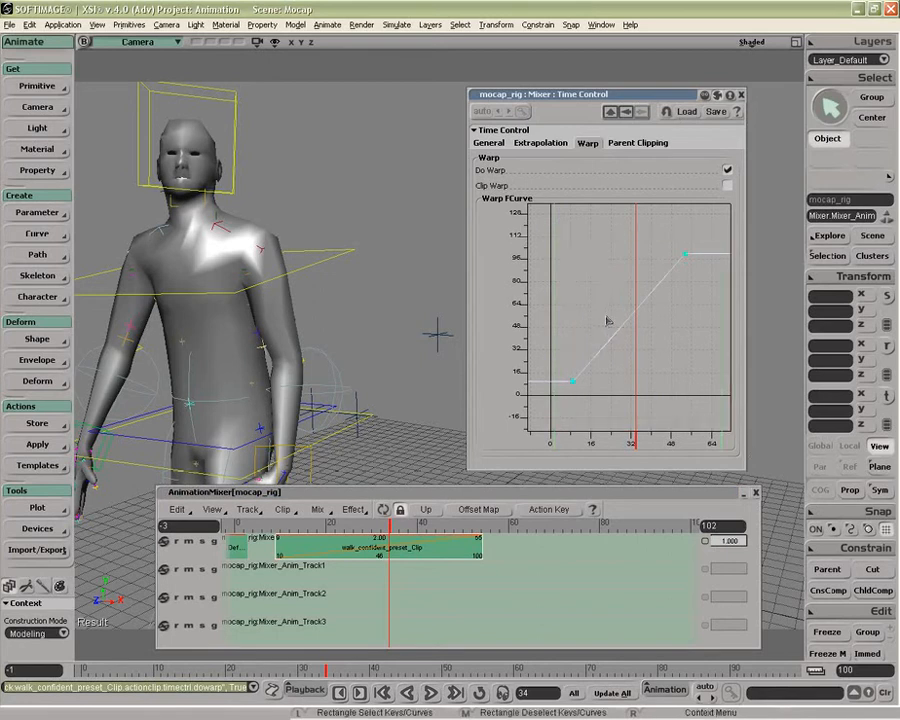
pyautogui.rightClick(622, 336)
pyautogui.moveTo(640, 352)
pyautogui.click(694, 354)
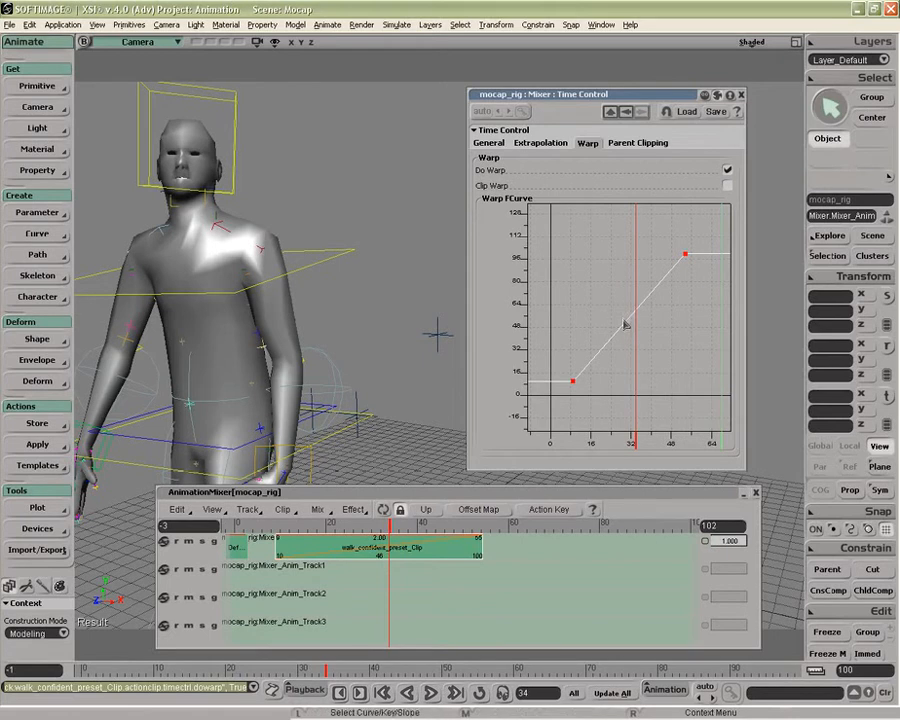
pyautogui.press('i')
pyautogui.moveTo(630, 323); pyautogui.dragTo(603, 282)
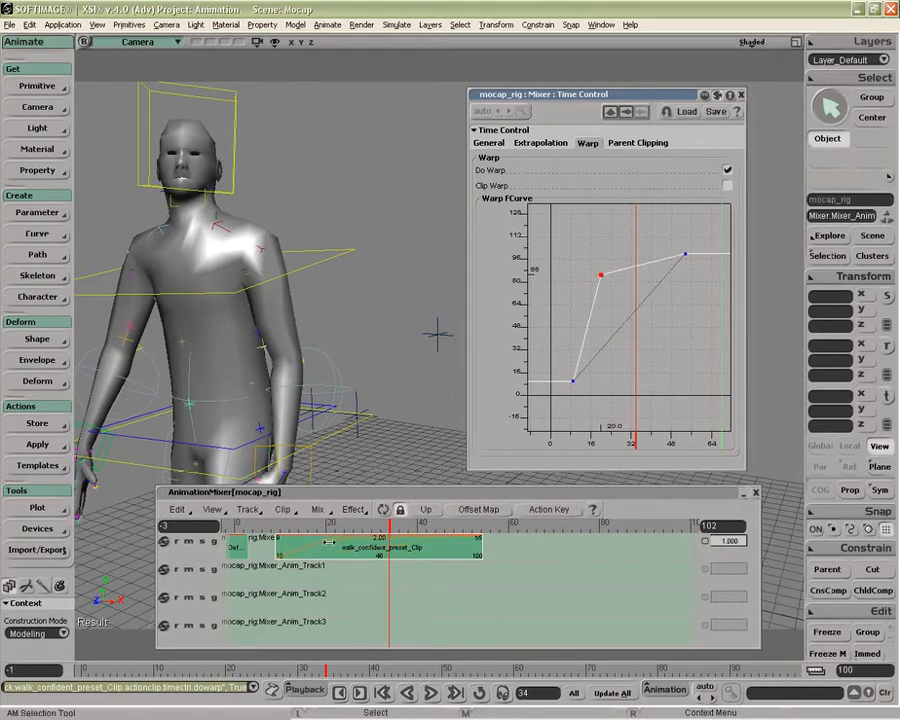
# Reframe the camera on the character and scrub the warped walk up to frame 40 to examine its timing.
pyautogui.moveTo(290, 527); pyautogui.dragTo(321, 530)
pyautogui.press('p')
pyautogui.moveTo(350, 411); pyautogui.dragTo(373, 255)
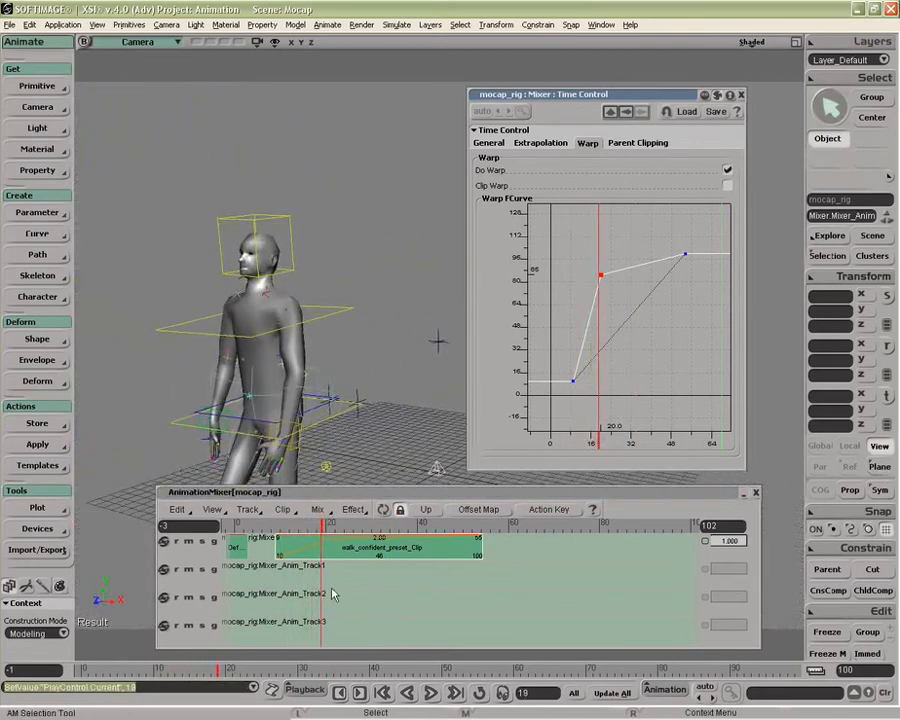
pyautogui.moveTo(321, 527); pyautogui.dragTo(417, 526)
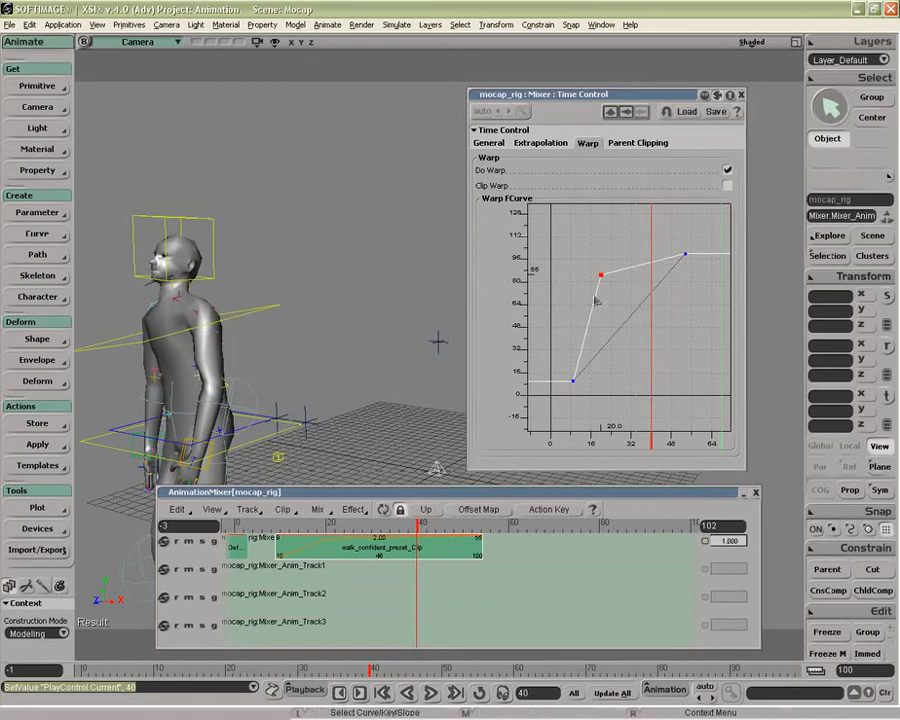
# Delete the added middle key so the warp curve runs straight between its two end keys.
pyautogui.press('Delete')
pyautogui.hotkey('ctrl', 'z')
pyautogui.moveTo(590, 267); pyautogui.dragTo(612, 282)
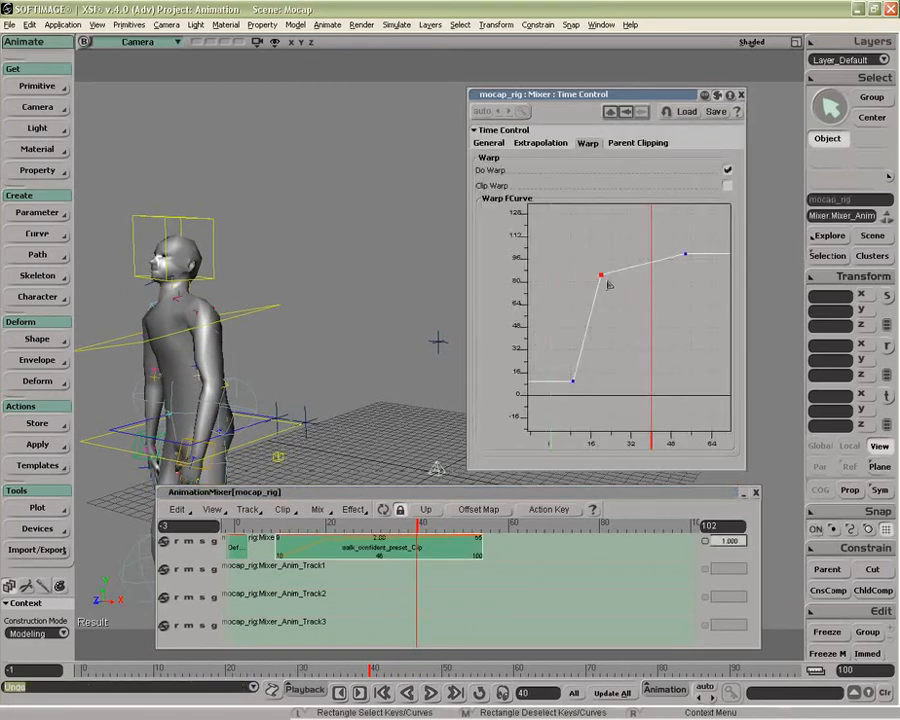
pyautogui.press('Delete')
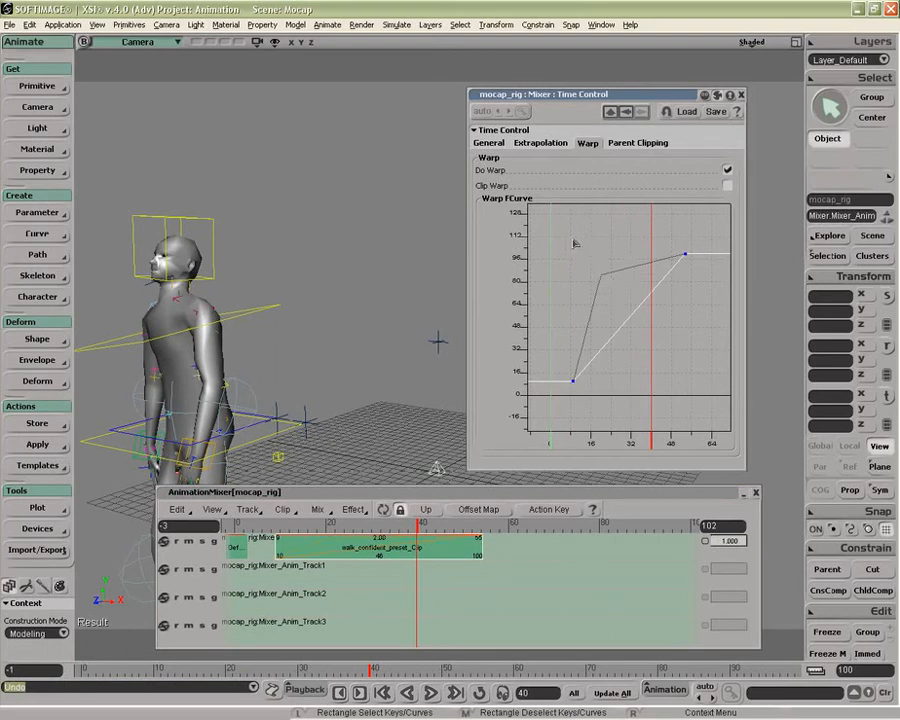
# Flip the warp curve in X (Time) to reverse the walk clip.
pyautogui.rightClick(626, 328)
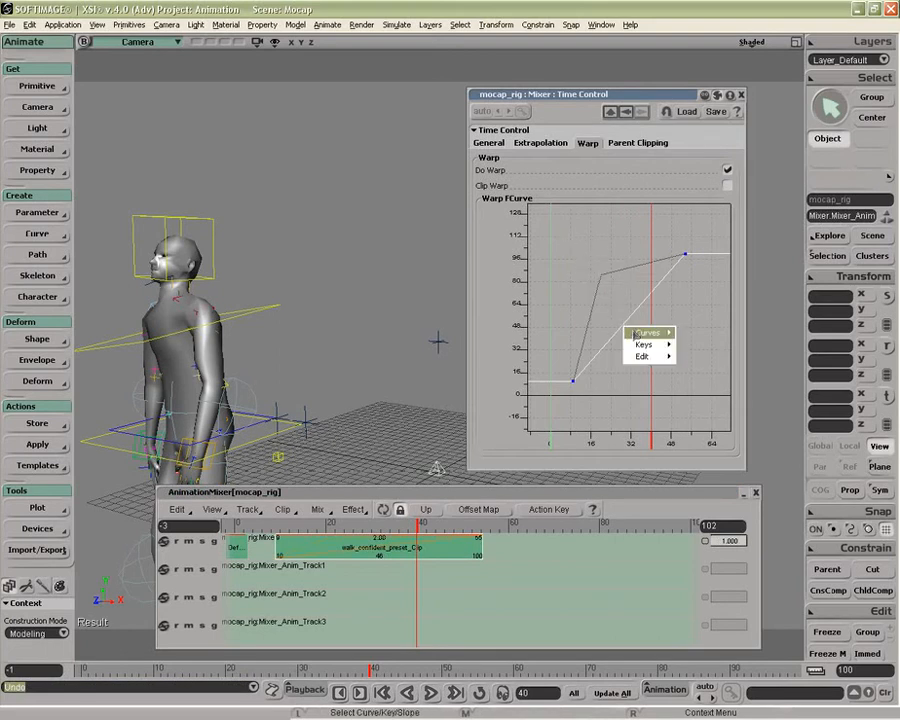
pyautogui.moveTo(640, 333)
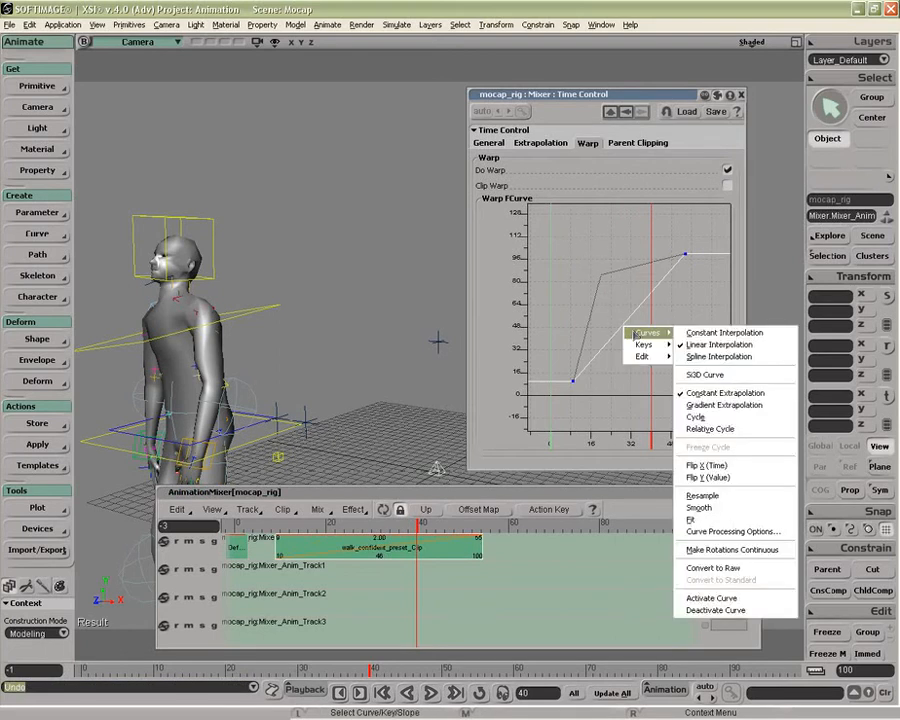
pyautogui.click(714, 466)
# Play the reversed walk from frame 9 and stop at frame 51.
pyautogui.moveTo(330, 525); pyautogui.dragTo(275, 532)
pyautogui.press('Up')
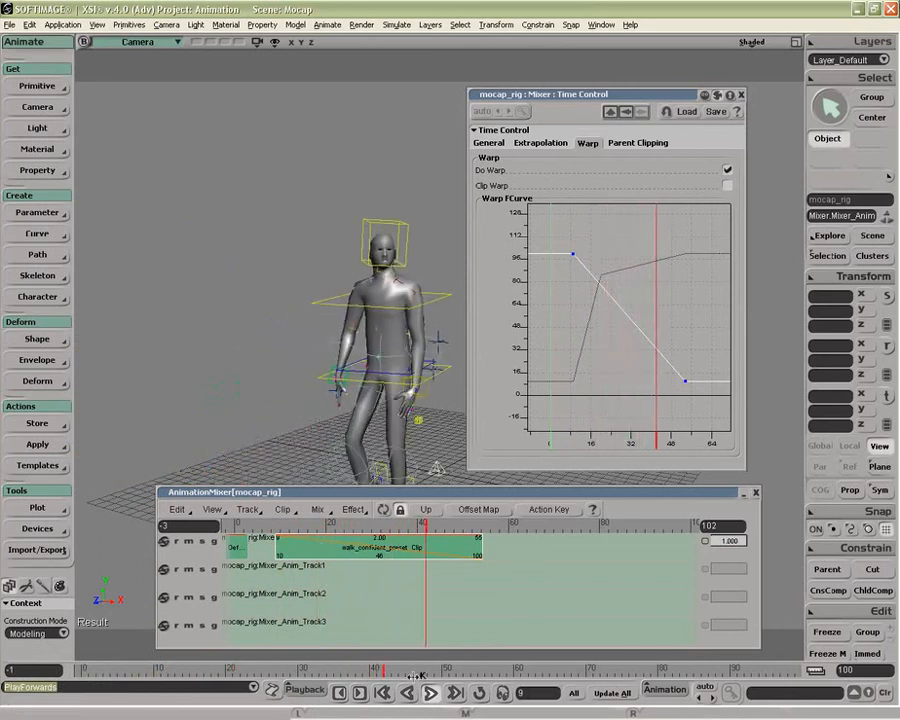
pyautogui.click(431, 700)
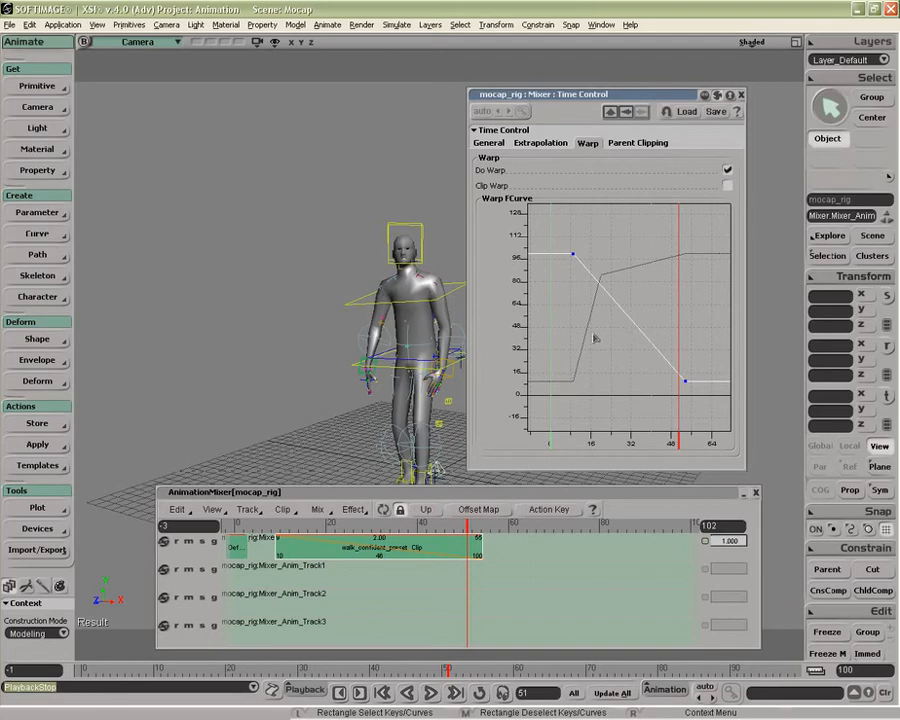
# Extend the walk clip by one cycle after its end and enable Clip Warp.
pyautogui.click(727, 186)
pyautogui.moveTo(481, 555); pyautogui.dragTo(600, 553)
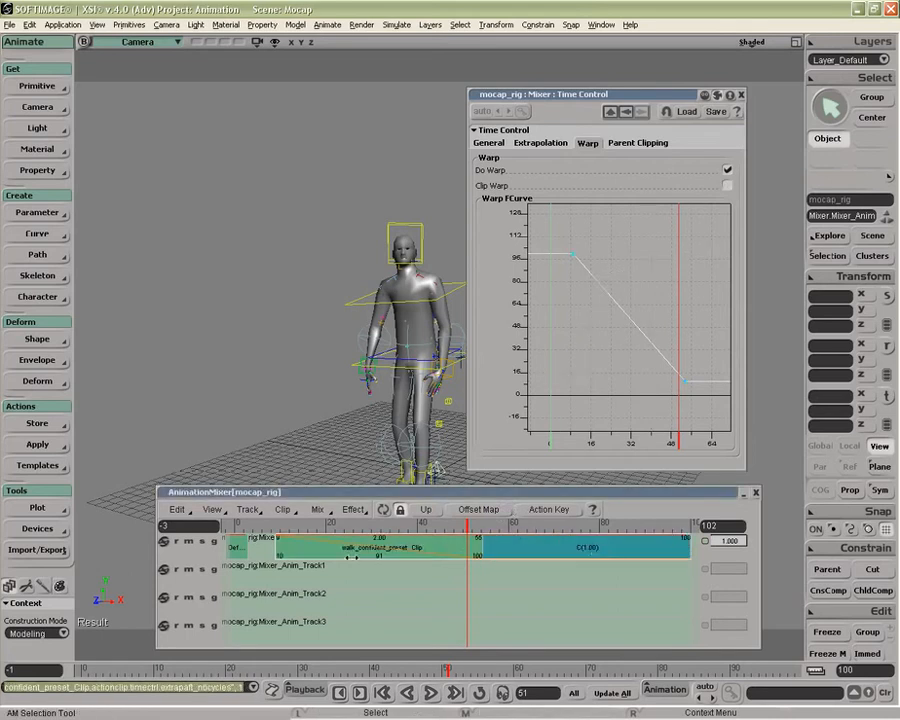
pyautogui.click(727, 186)
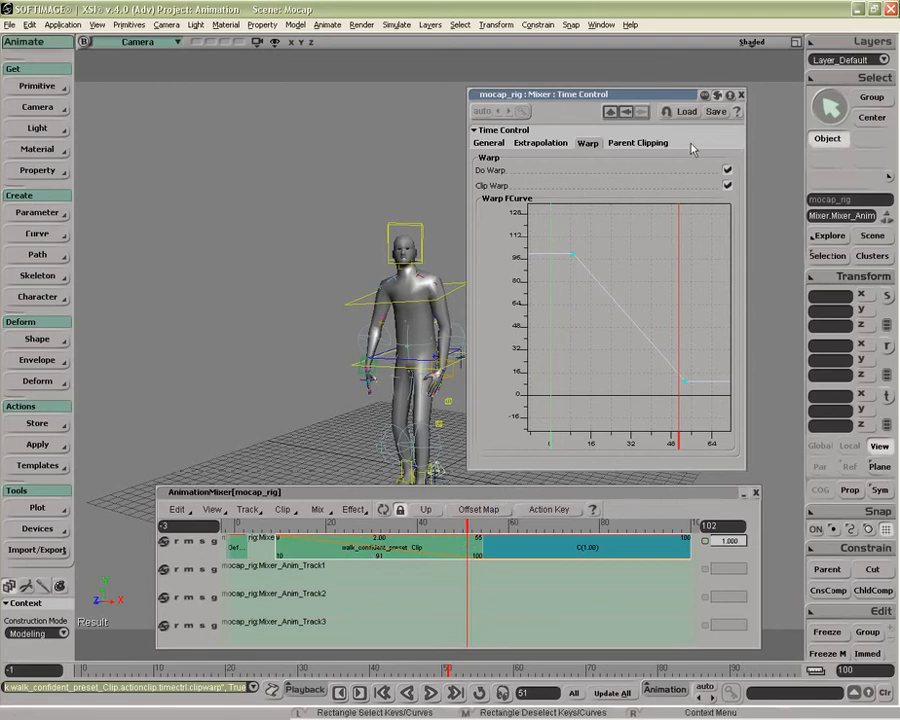
# Show the clip's Parent Clipping settings and remove the cycle extension after the walk clip.
pyautogui.click(642, 143)
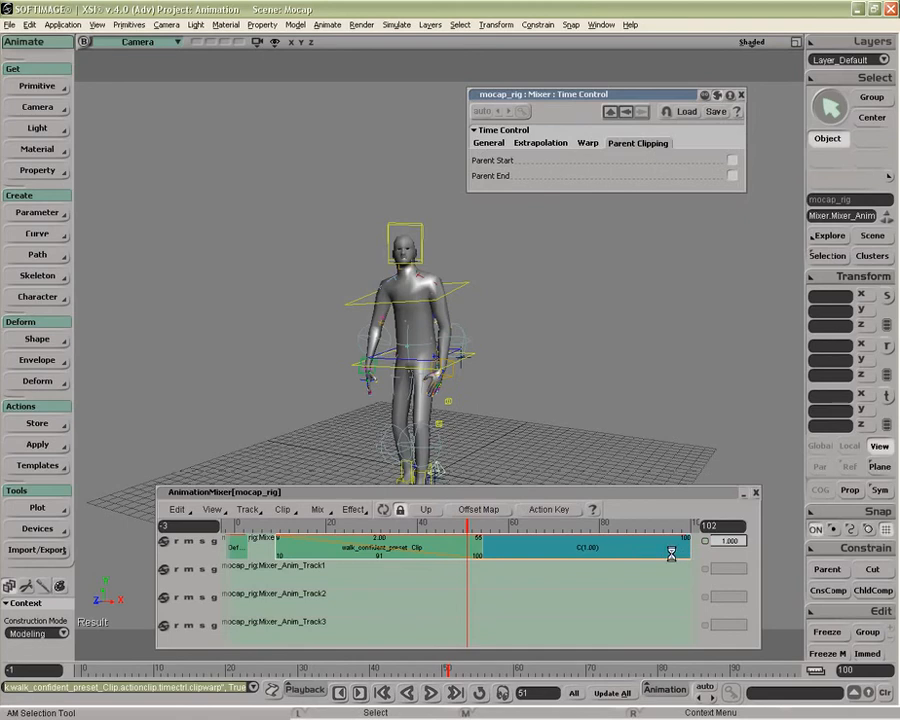
pyautogui.hotkey('ctrl', 'z')
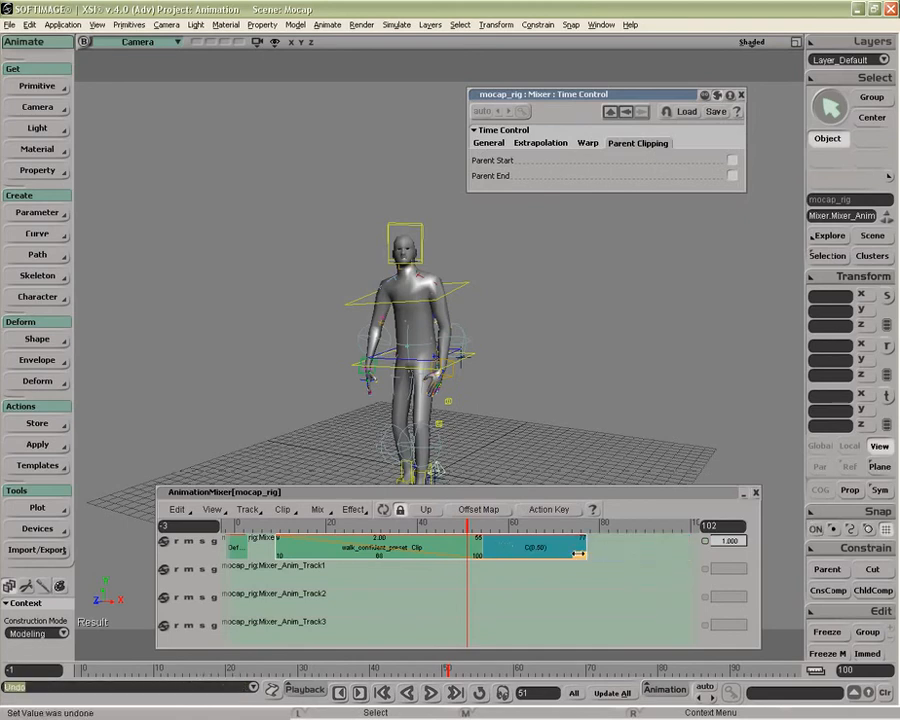
pyautogui.moveTo(583, 555); pyautogui.dragTo(472, 548)
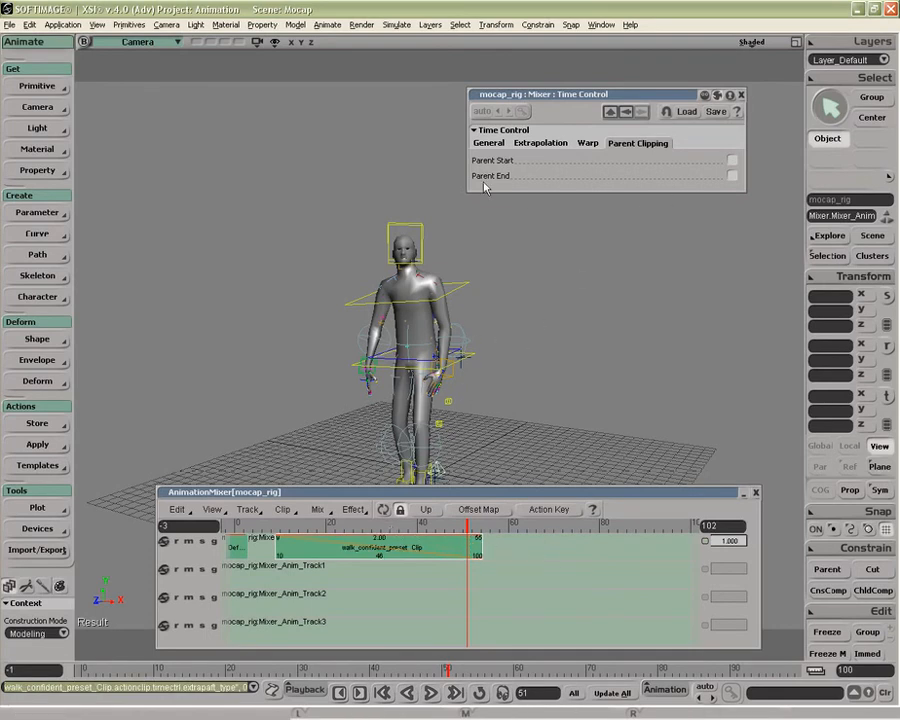
# Move the walk clip to Mixer_Anim_Track1, starting at frame 20, and enable both Parent Start and Parent End clipping.
pyautogui.moveTo(370, 548); pyautogui.dragTo(421, 576)
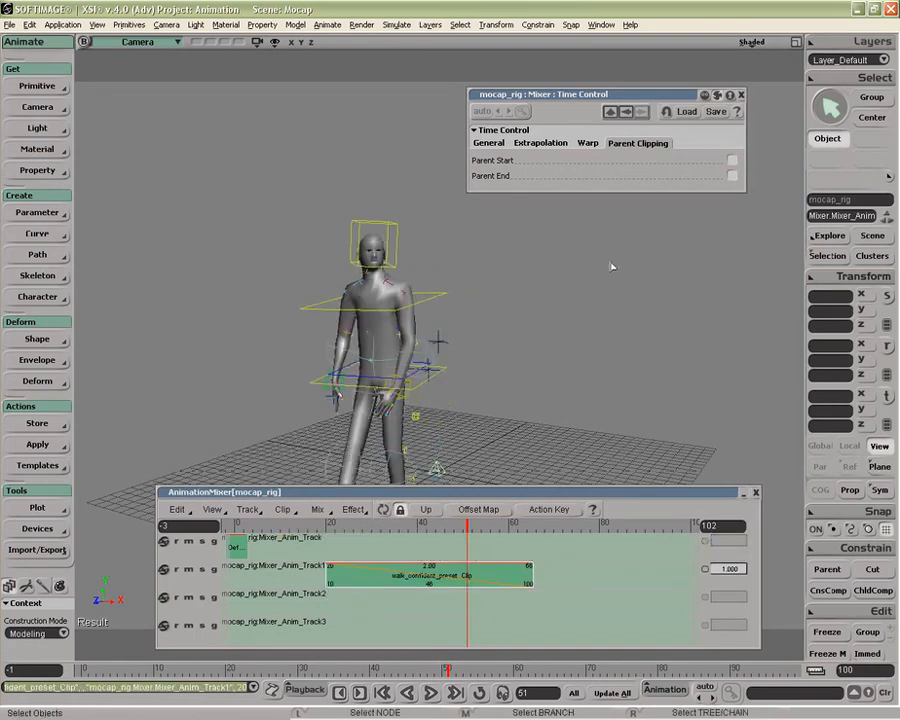
pyautogui.click(733, 160)
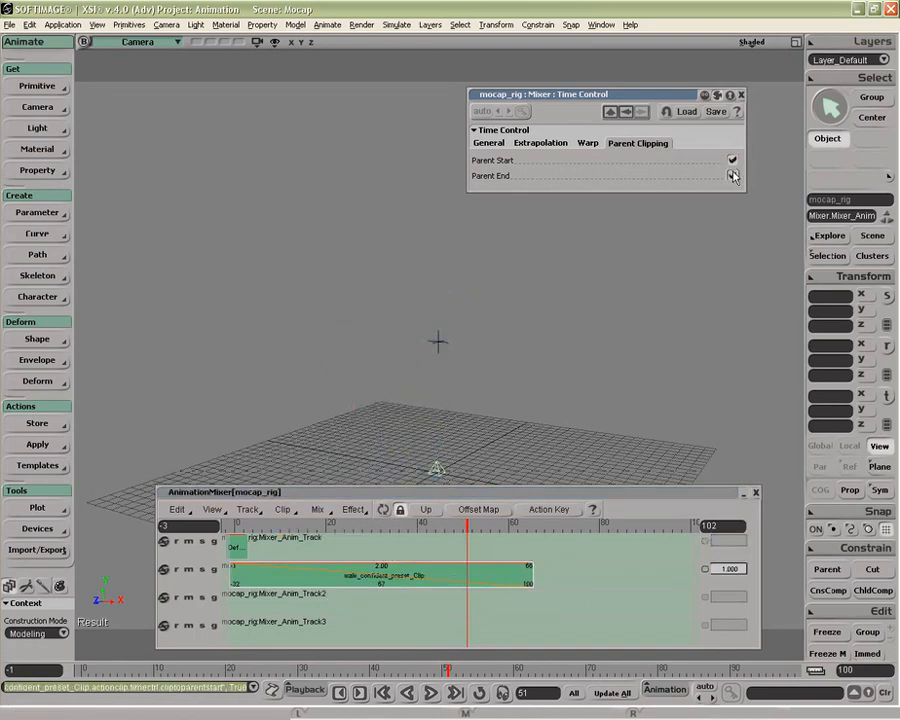
pyautogui.click(733, 175)
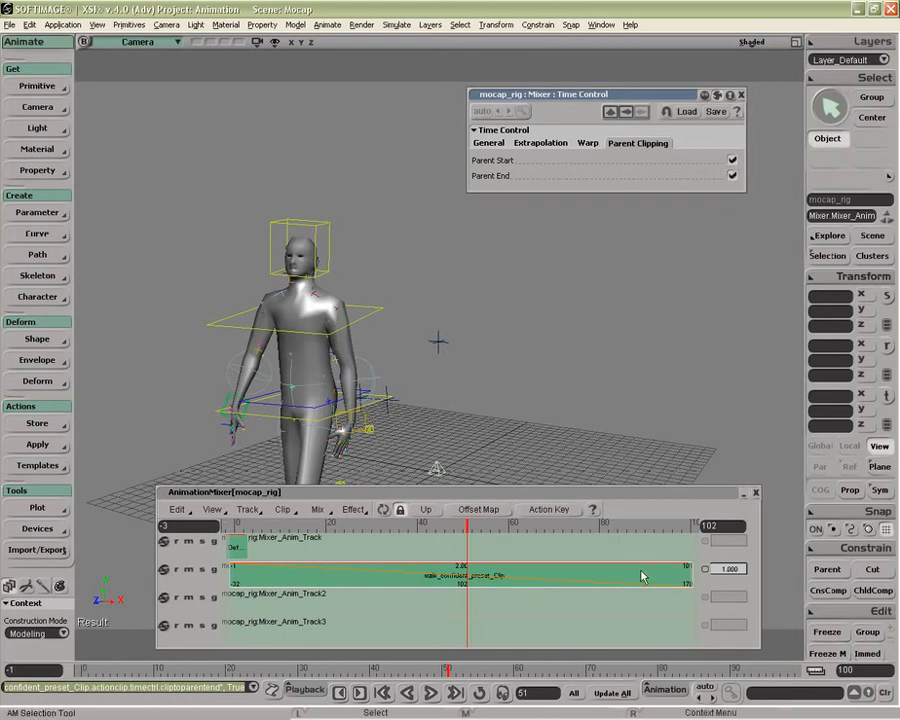
# With the playhead at frame 40, set the playback end frame to 200 and show the clip's General time control settings.
pyautogui.moveTo(278, 527); pyautogui.dragTo(415, 531)
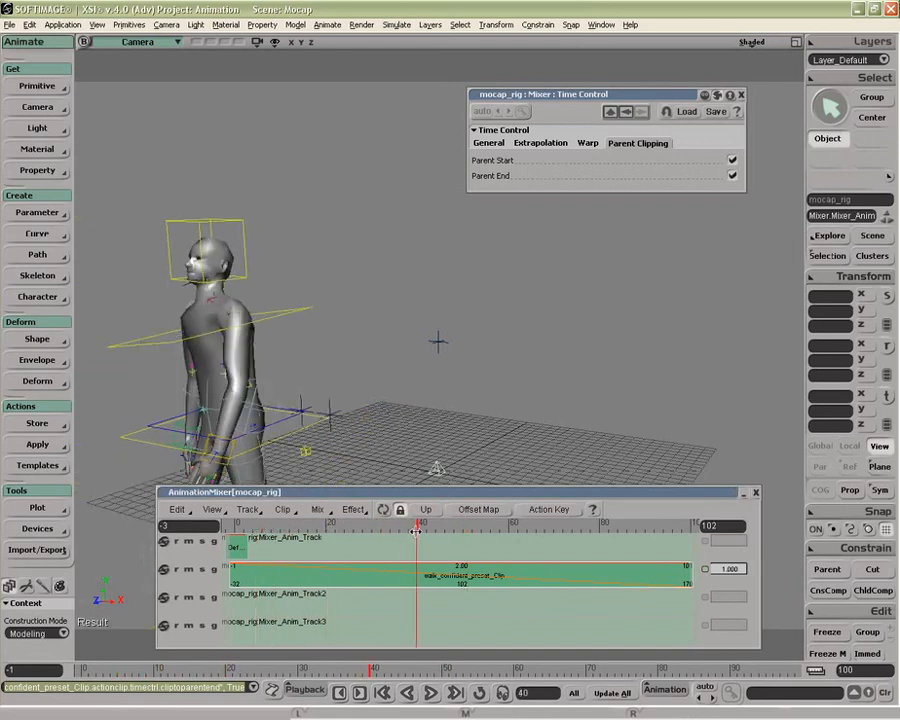
pyautogui.write('200')
pyautogui.press('Return')
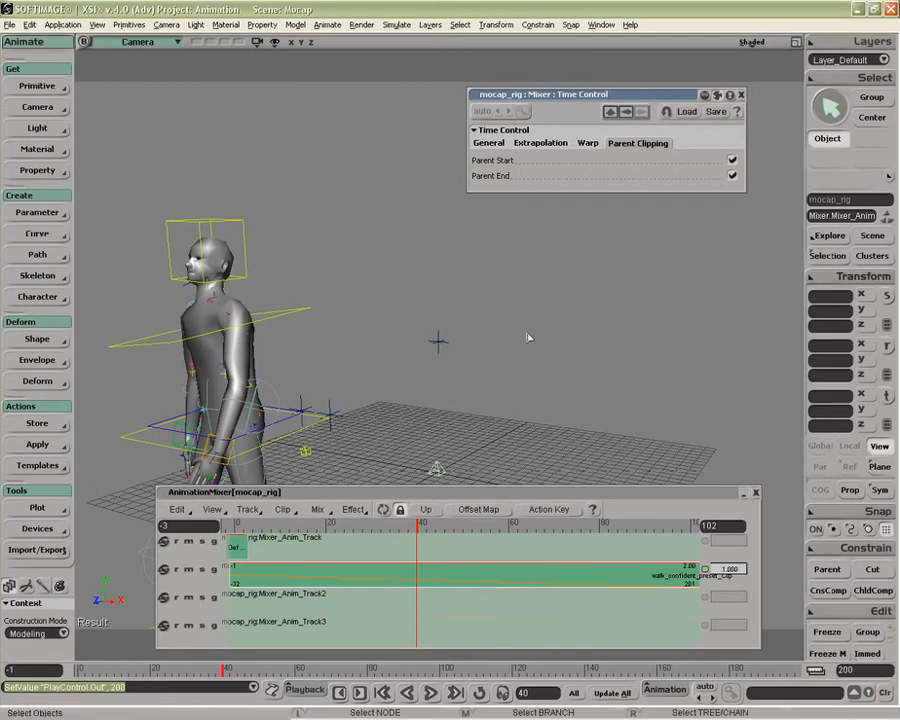
pyautogui.click(489, 143)
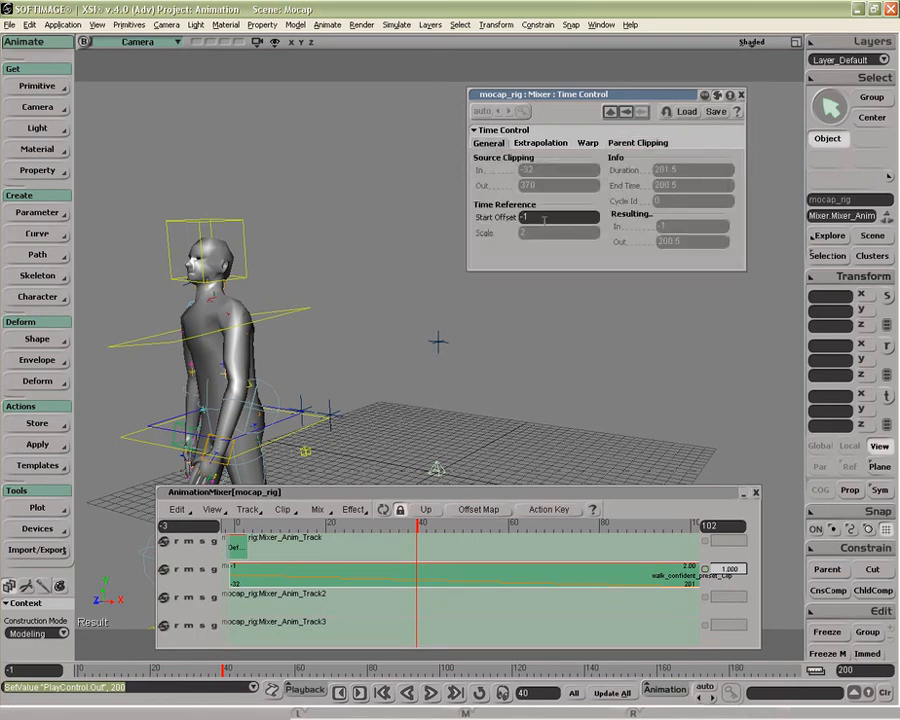